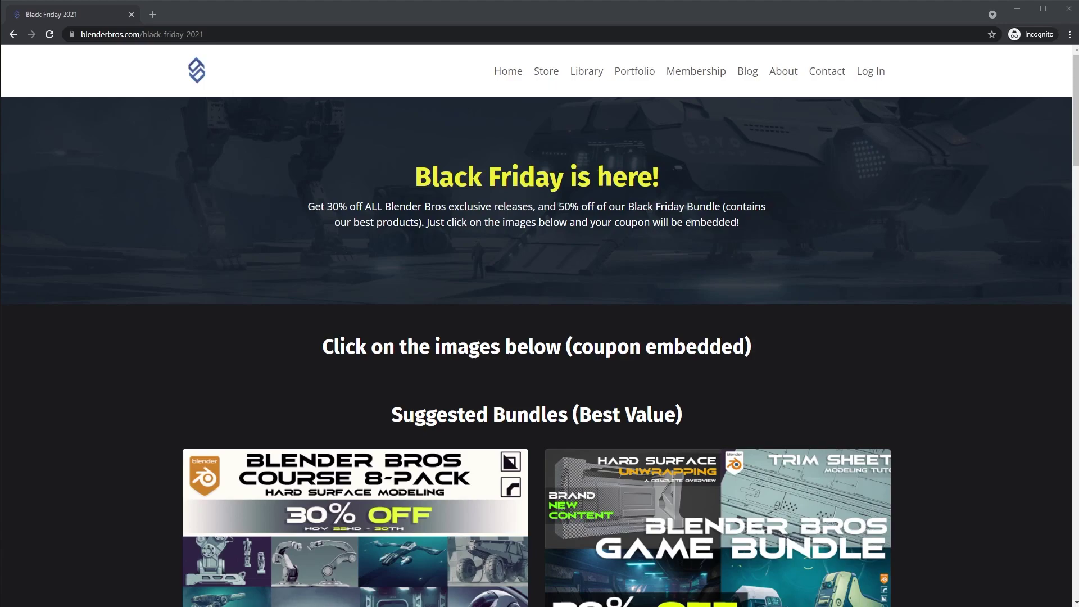
# Look over the suggested bundles and review the Black Friday 2021 Bundle's checkout page in a separate tab before closing it
pyautogui.scroll(-4, 538, 521)
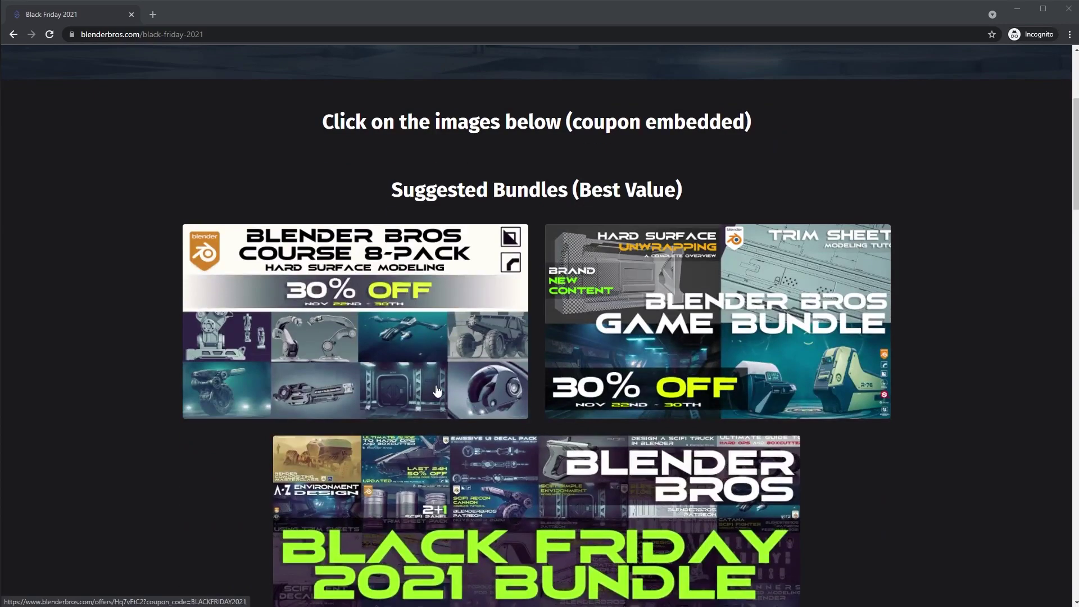
pyautogui.scroll(-5, 449, 389)
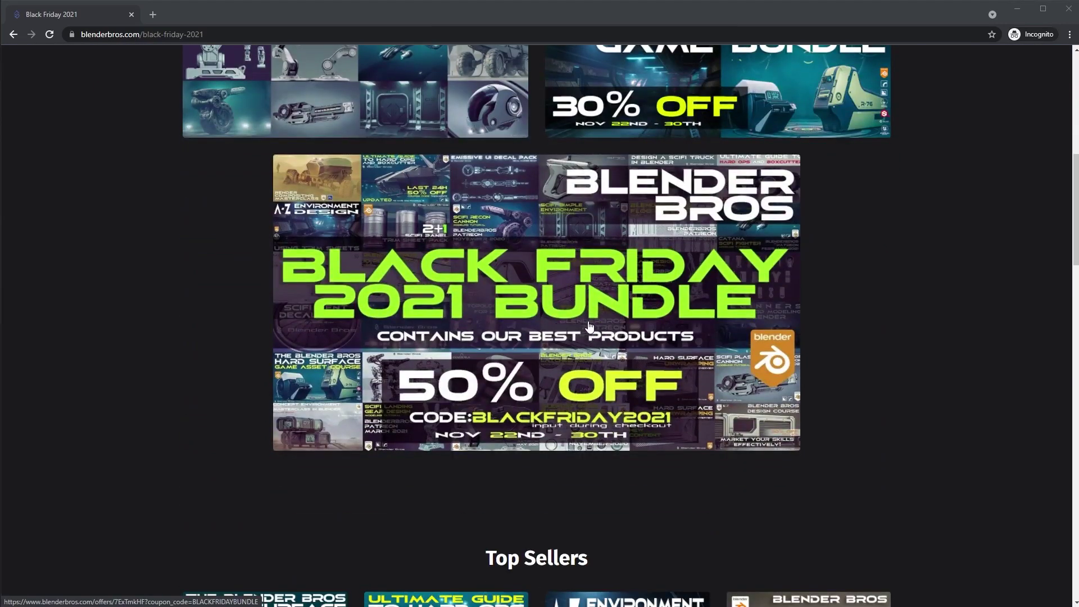
pyautogui.middleClick(244, 53)
pyautogui.click(208, 14)
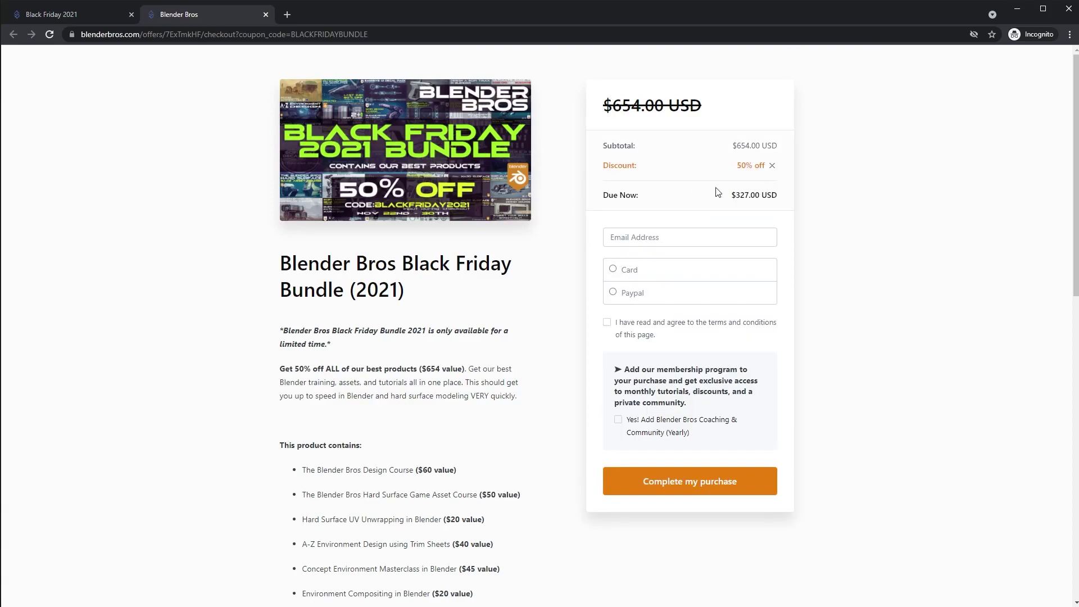
pyautogui.hotkey('ctrl', 'w')
# Look through the Top Sellers and review the Blender Bros Coaching checkout page before returning to the sale listing
pyautogui.scroll(-5, 534, 278)
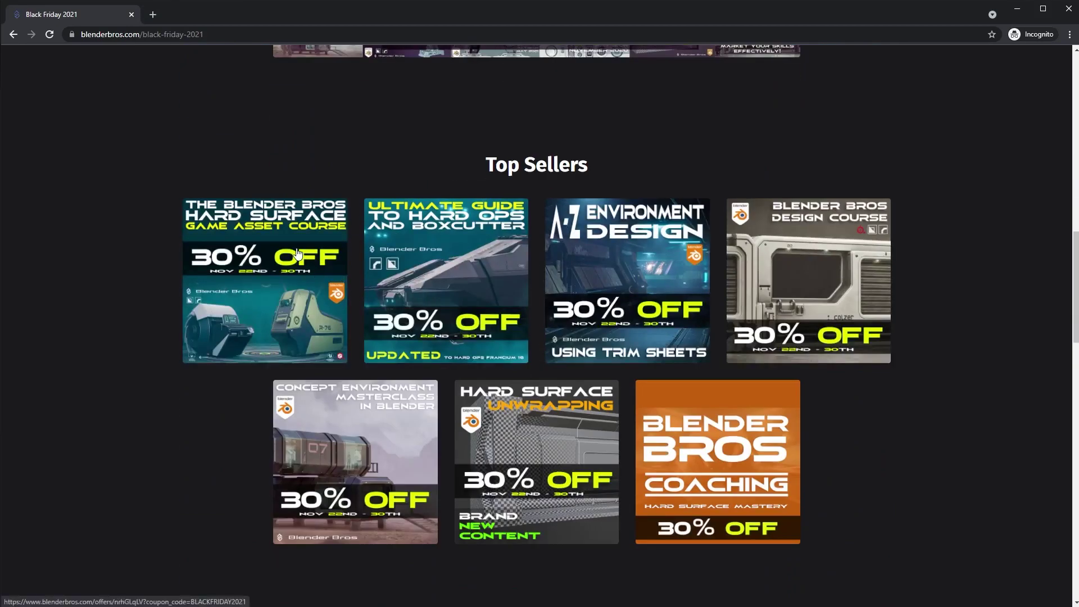
pyautogui.scroll(-2, 750, 371)
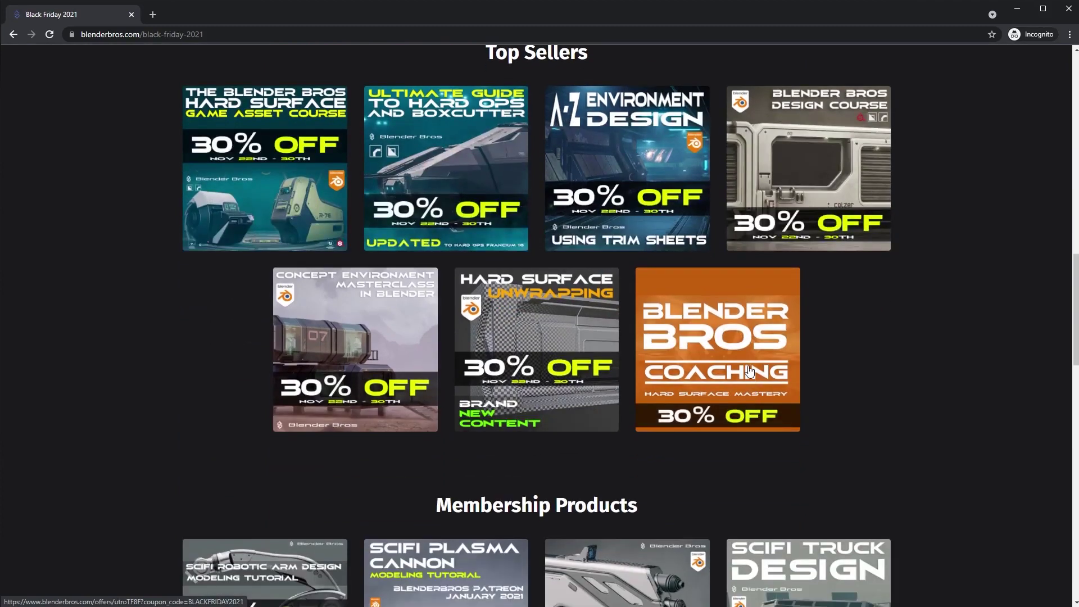
pyautogui.middleClick(733, 353)
pyautogui.click(228, 7)
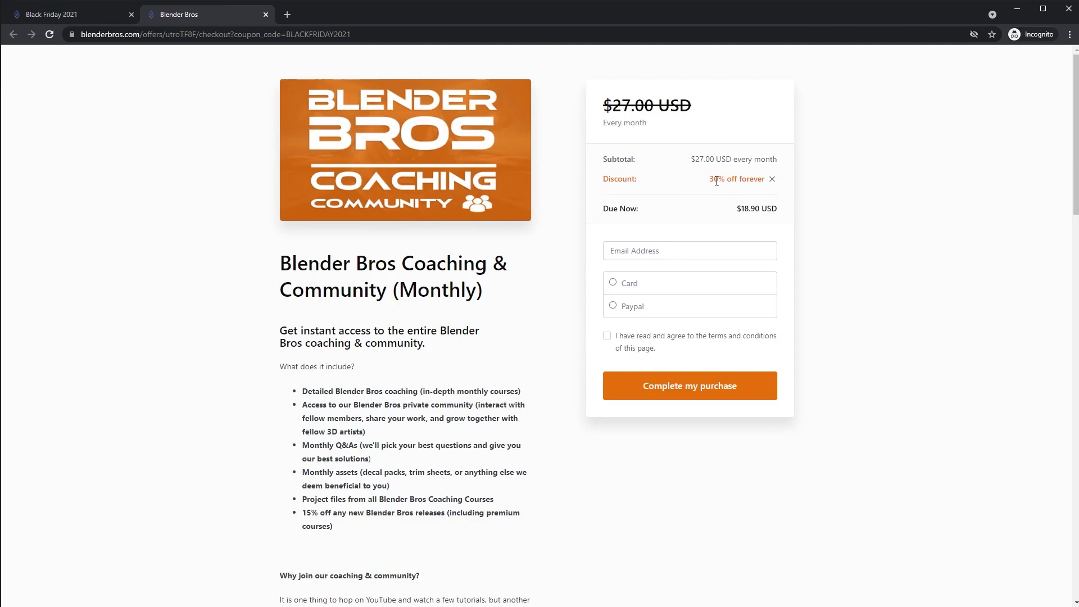
pyautogui.click(56, 16)
pyautogui.scroll(-4, 376, 304)
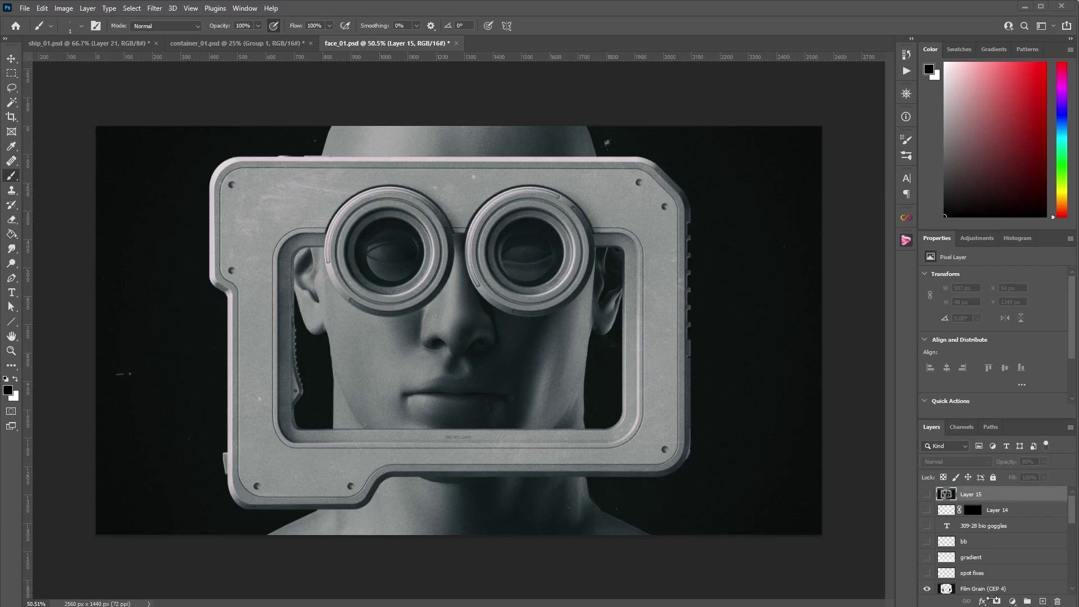
# Add a new layer at the top of face_01.psd and set up a white 17 px brush
pyautogui.click(1043, 602)
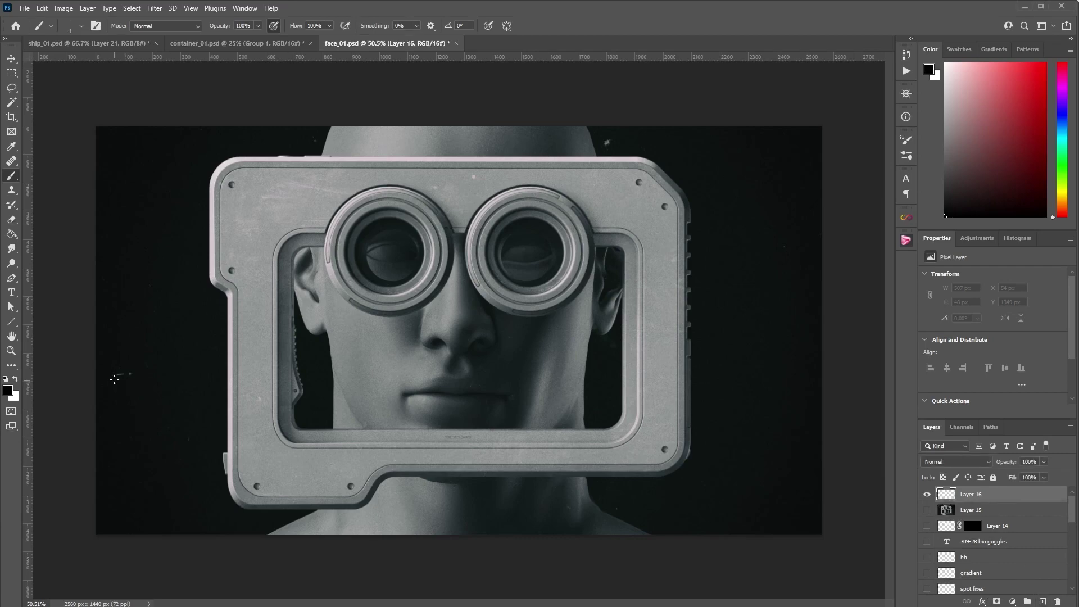
pyautogui.press('x')
pyautogui.keyDown('alt'); pyautogui.rightClick(120, 382); pyautogui.keyUp('alt')
# Try marking the stray specks in the dark background beside the goggles with white brush strokes
pyautogui.moveTo(125, 384)
pyautogui.mouseDown()
pyautogui.moveTo(120, 376)
pyautogui.moveTo(129, 381)
pyautogui.mouseUp()
pyautogui.moveTo(116, 383); pyautogui.dragTo(135, 384)
pyautogui.hotkey('ctrl', 'z')
# Toggle the spot fixes layer's visibility to compare the cleaned background with the original, leaving the layer shown
pyautogui.scroll(-1, 1020, 547)
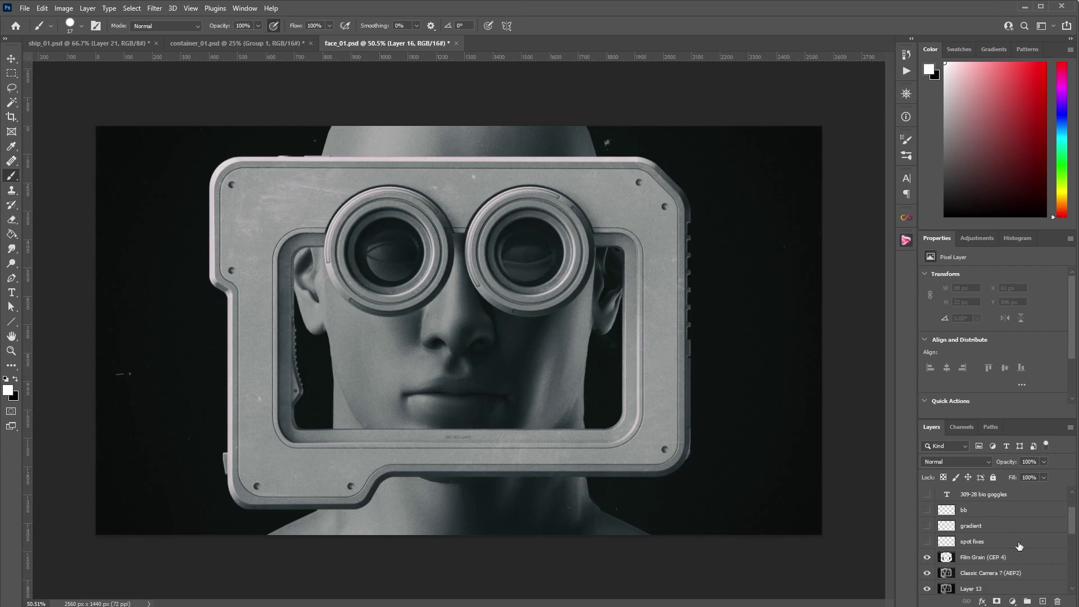
pyautogui.click(927, 542)
pyautogui.click(928, 543)
pyautogui.click(927, 543)
pyautogui.click(927, 543)
pyautogui.click(927, 543)
pyautogui.click(257, 334)
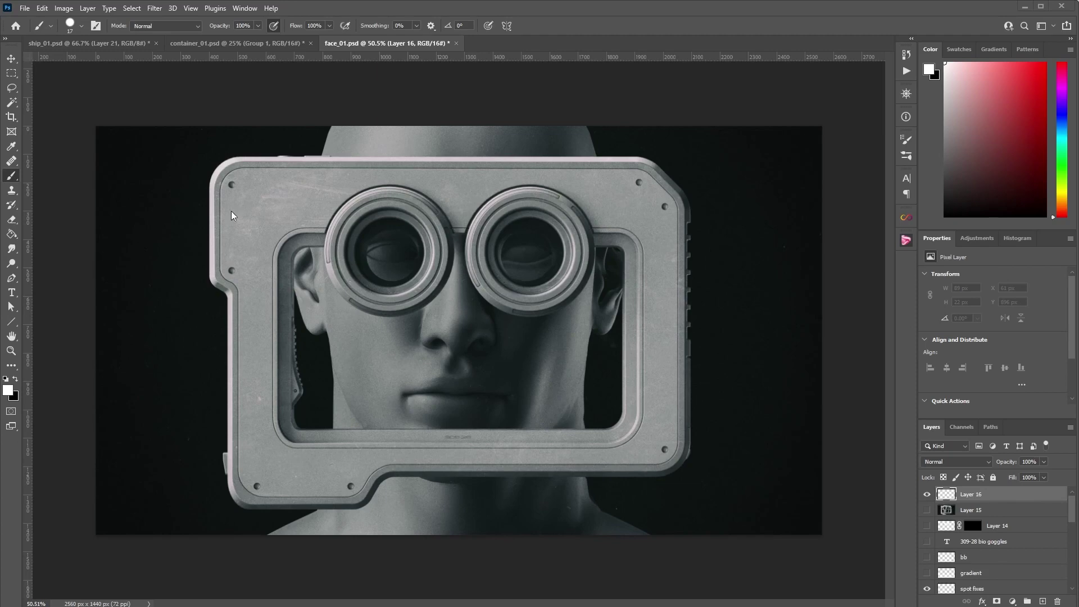
# Switch to ship_01.psd, add a new layer at the top and reduce the brush to 3 px
pyautogui.click(97, 44)
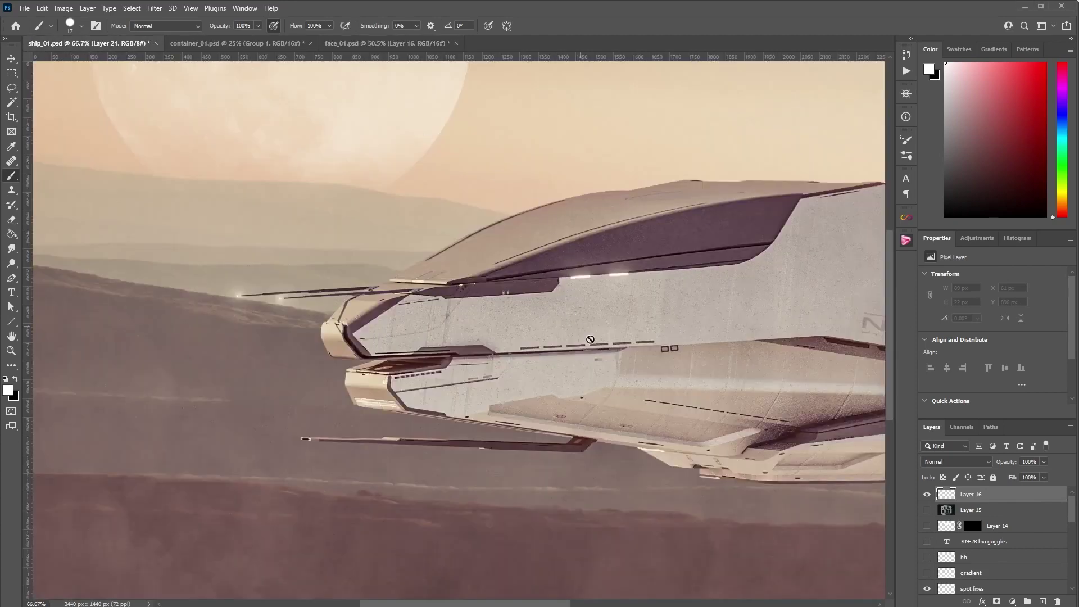
pyautogui.hotkey('ctrl', '0')
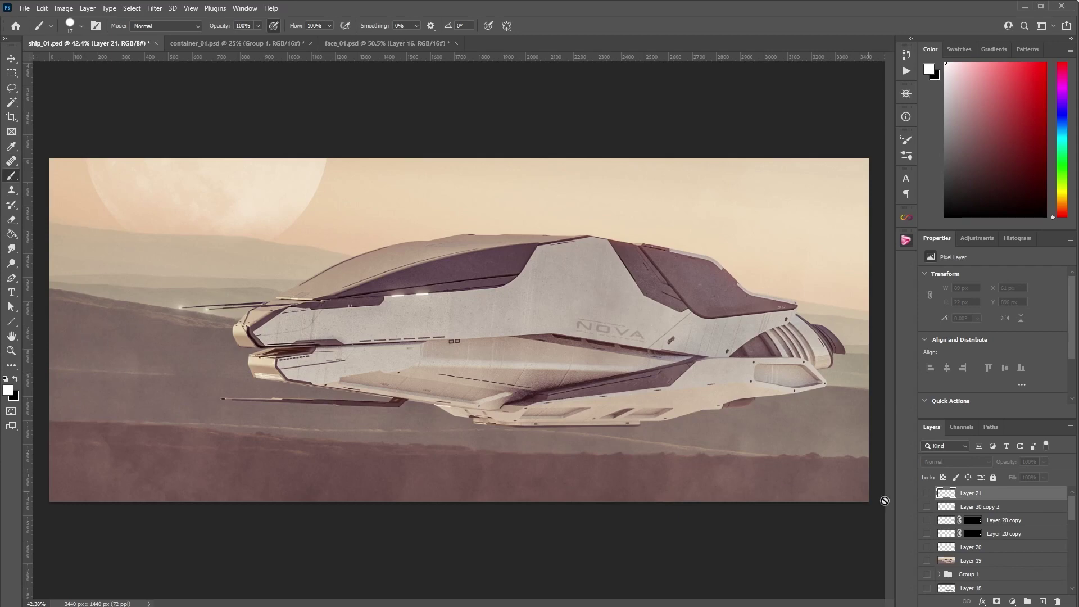
pyautogui.click(1043, 602)
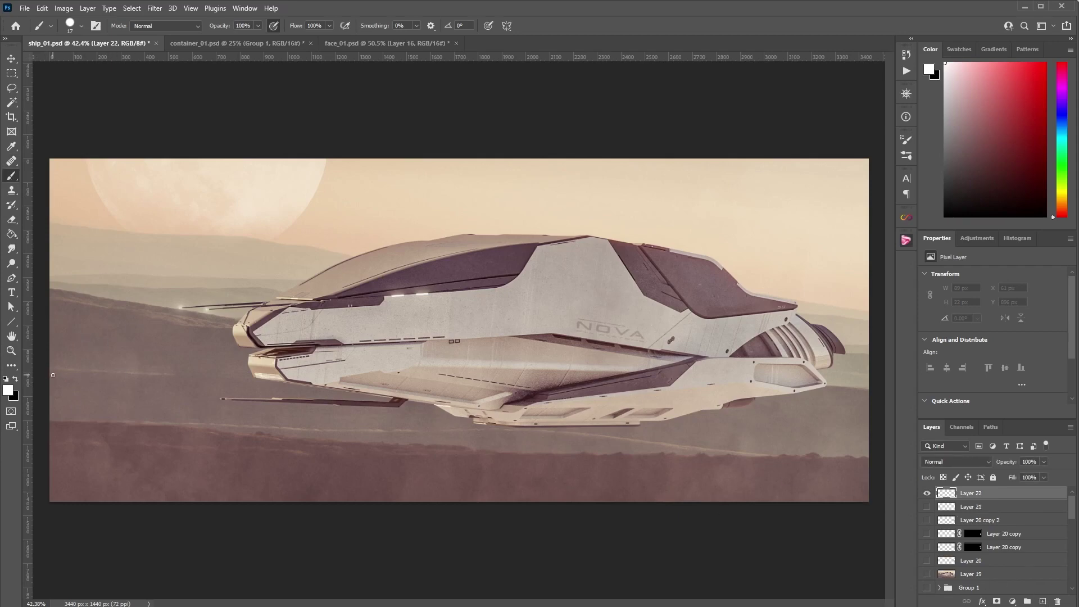
pyautogui.keyDown('alt'); pyautogui.rightClick(75, 375); pyautogui.keyUp('alt')
# Try outlining the dark seam beside the ship's nose and the long terrain edge beneath the ship in white
pyautogui.moveTo(50, 379)
pyautogui.mouseDown()
pyautogui.moveTo(177, 381)
pyautogui.moveTo(175, 365)
pyautogui.moveTo(49, 360)
pyautogui.mouseUp()
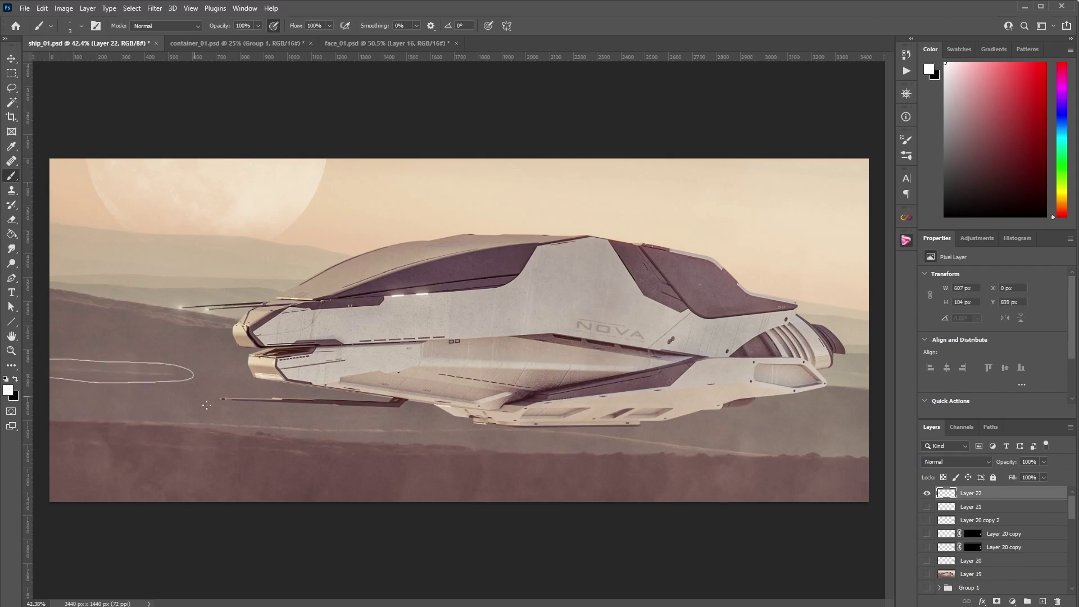
pyautogui.moveTo(176, 428)
pyautogui.mouseDown()
pyautogui.moveTo(142, 428)
pyautogui.moveTo(182, 416)
pyautogui.moveTo(592, 432)
pyautogui.moveTo(762, 452)
pyautogui.moveTo(160, 428)
pyautogui.mouseUp()
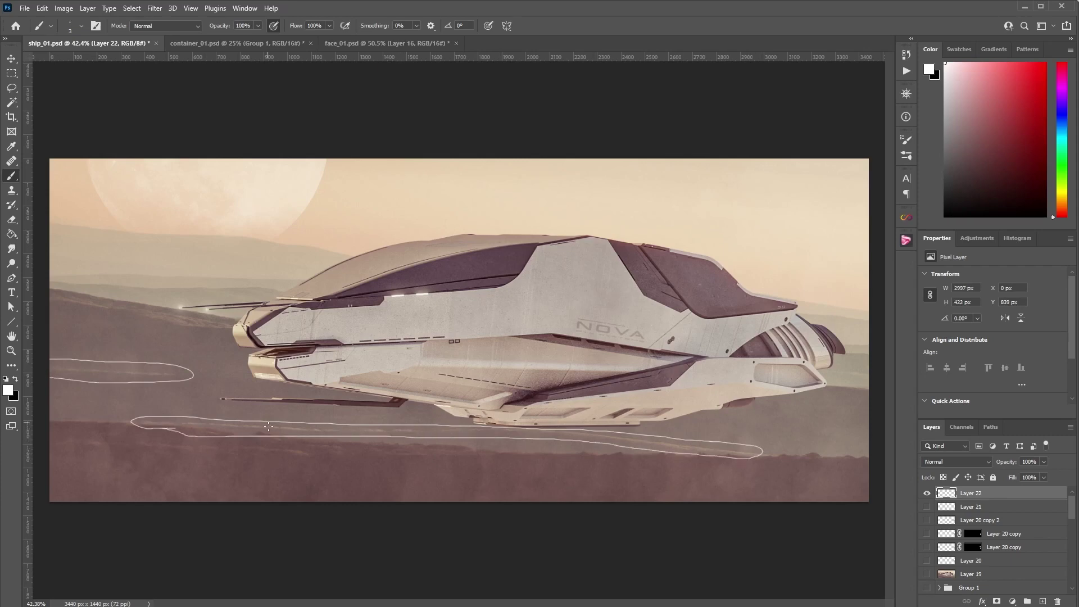
pyautogui.hotkey('ctrl', 'z')
pyautogui.hotkey('ctrl', 'z')
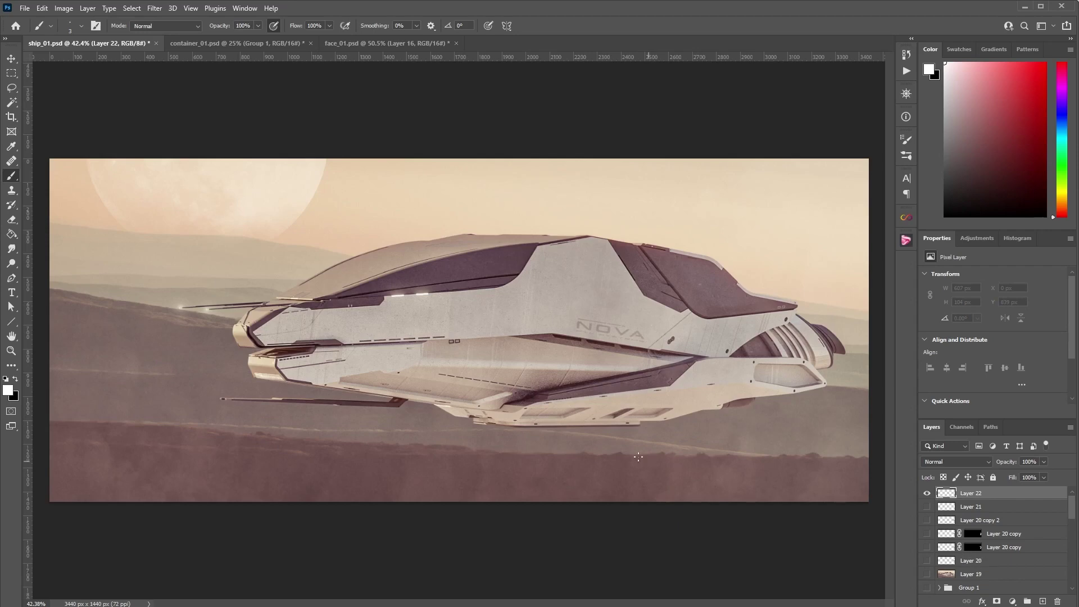
# Toggle Layer 18's visibility to compare the ship's terrain with and without the retouching, leaving the layer shown
pyautogui.scroll(-3, 990, 540)
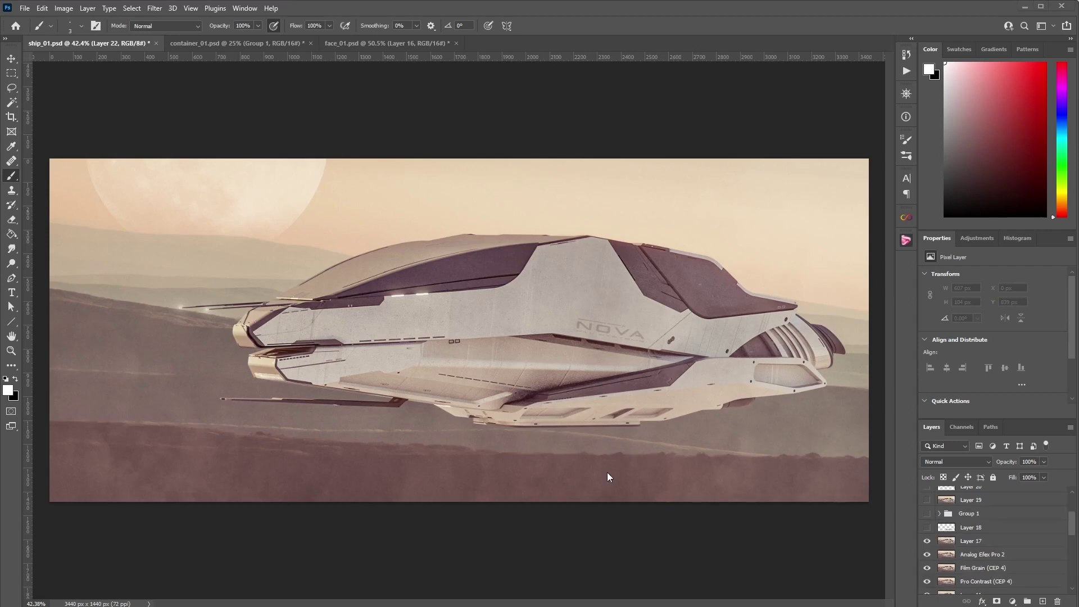
pyautogui.click(927, 528)
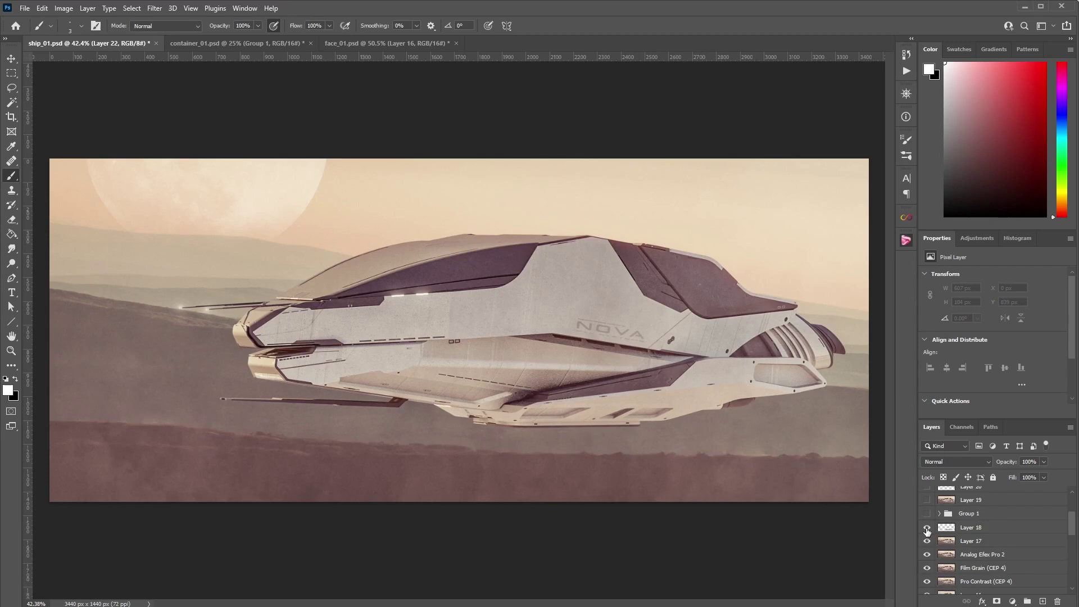
pyautogui.click(927, 528)
pyautogui.click(927, 528)
pyautogui.click(927, 529)
pyautogui.click(927, 528)
pyautogui.click(927, 529)
pyautogui.click(927, 528)
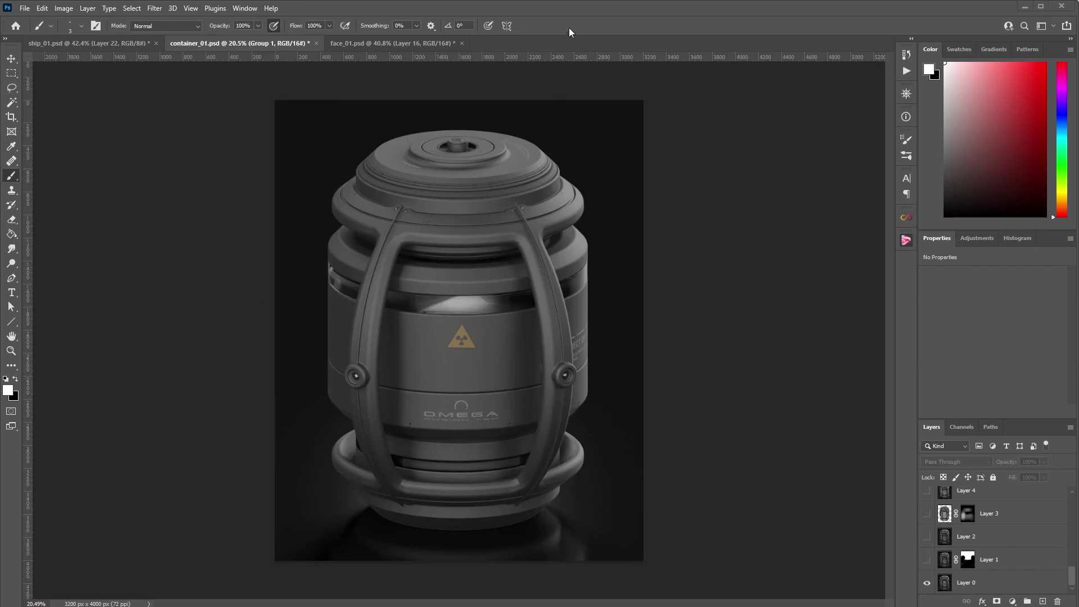
# Inspect the bright band on the container, compare it with and without the masked Layer 1, and leave Layer 1 shown
pyautogui.scroll(-3, 618, 196)
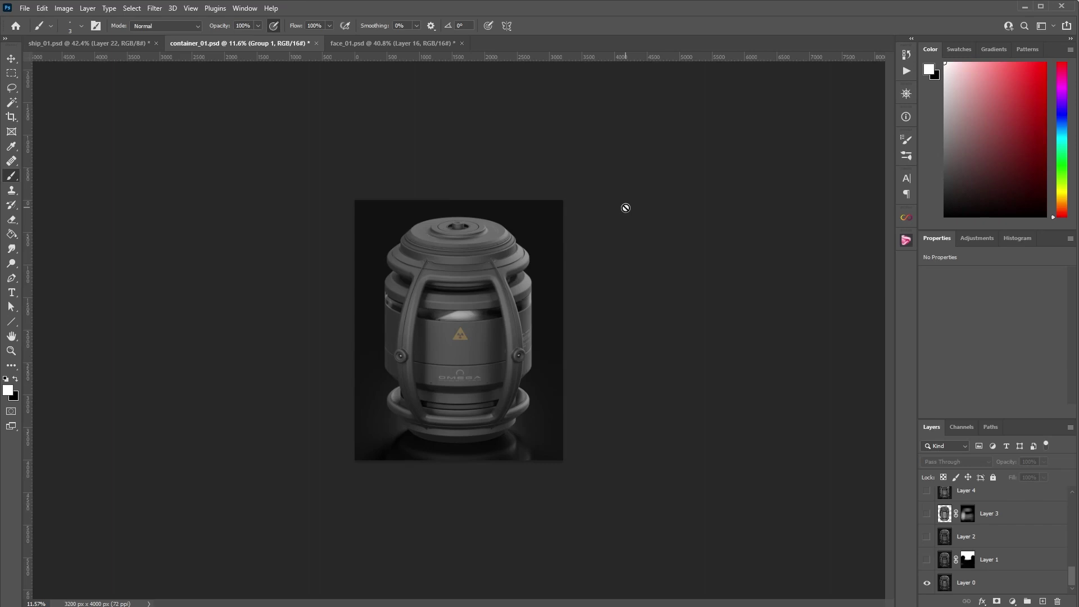
pyautogui.scroll(2, 495, 333)
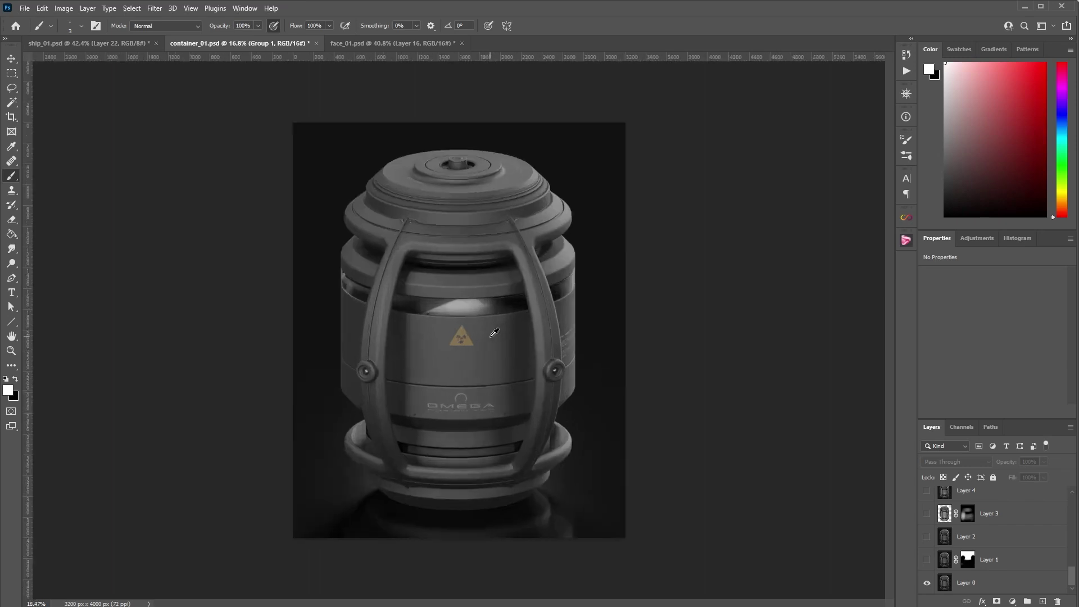
pyautogui.scroll(3, 494, 332)
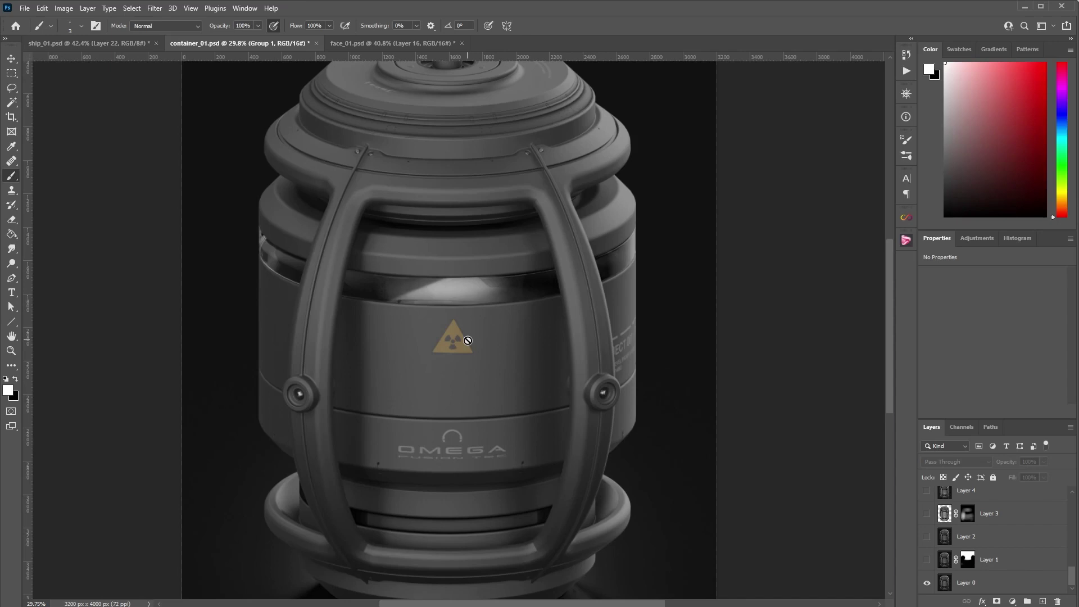
pyautogui.scroll(-2, 475, 334)
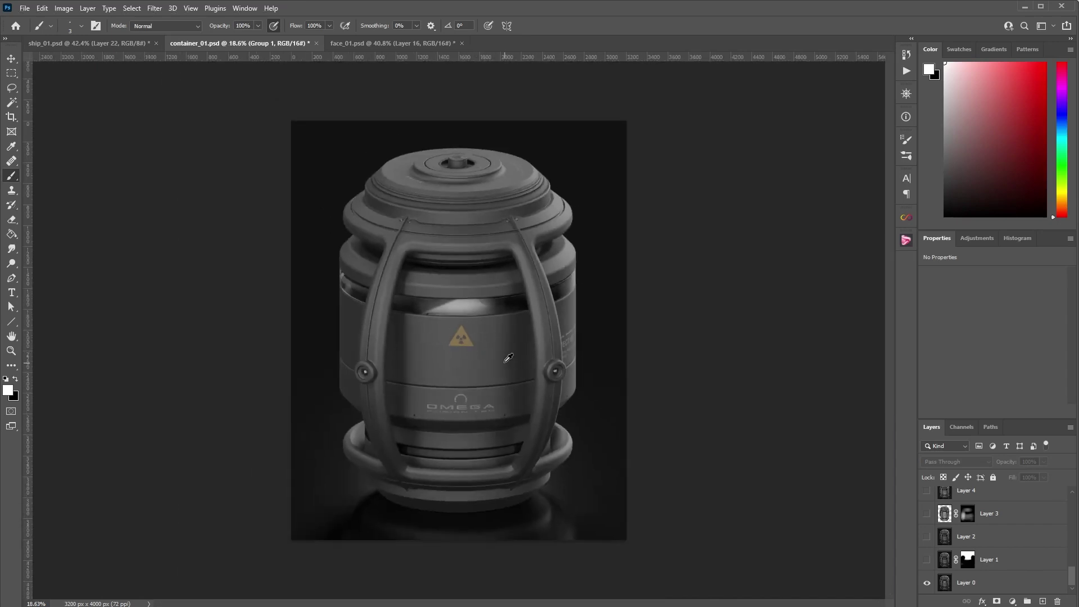
pyautogui.scroll(3, 482, 350)
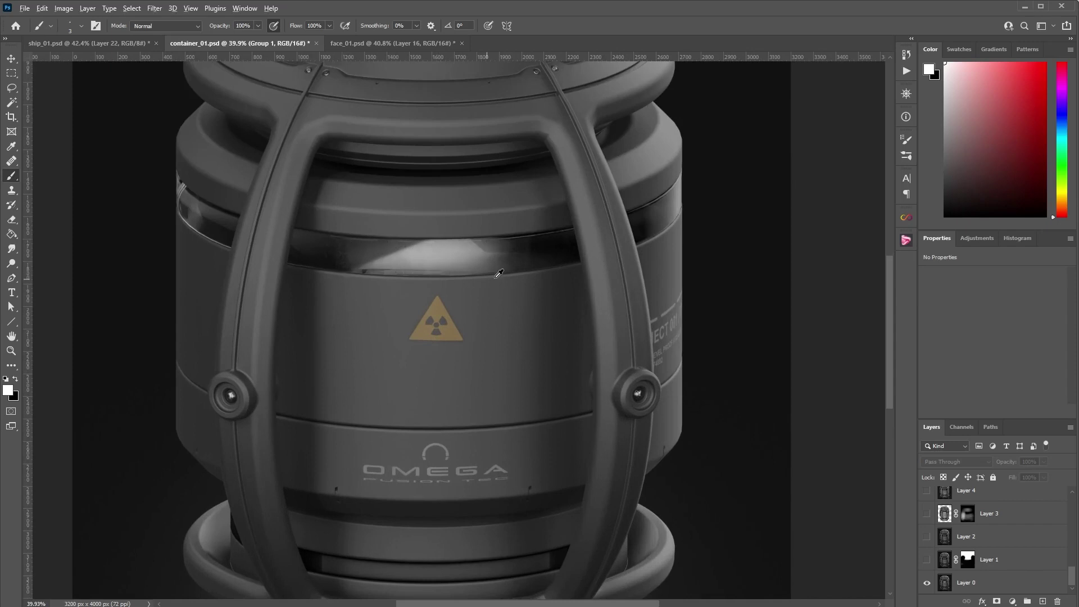
pyautogui.scroll(-3, 501, 274)
pyautogui.click(928, 560)
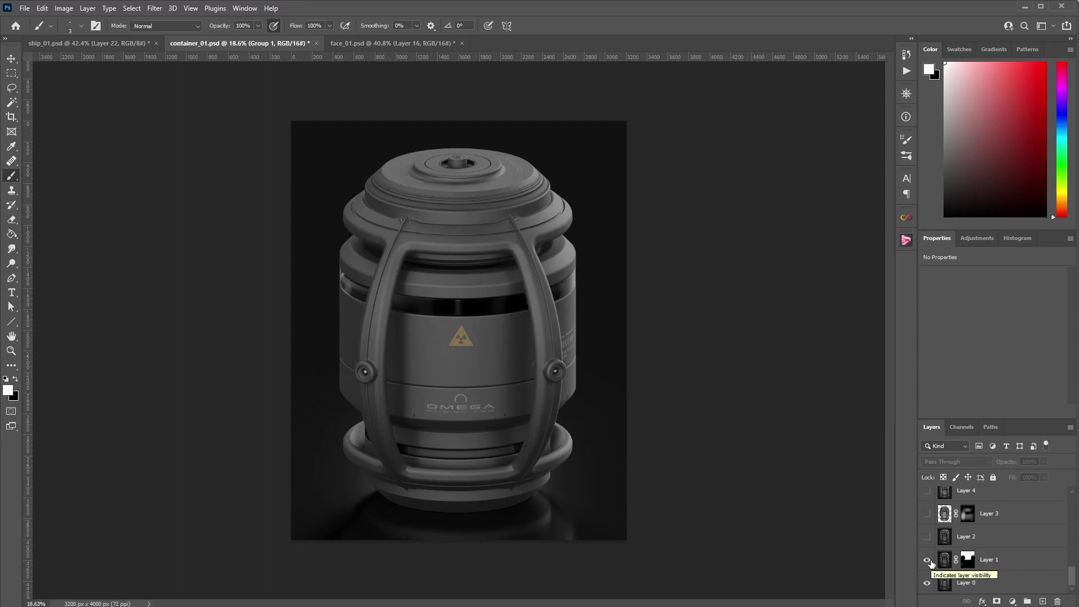
pyautogui.click(927, 560)
pyautogui.click(927, 560)
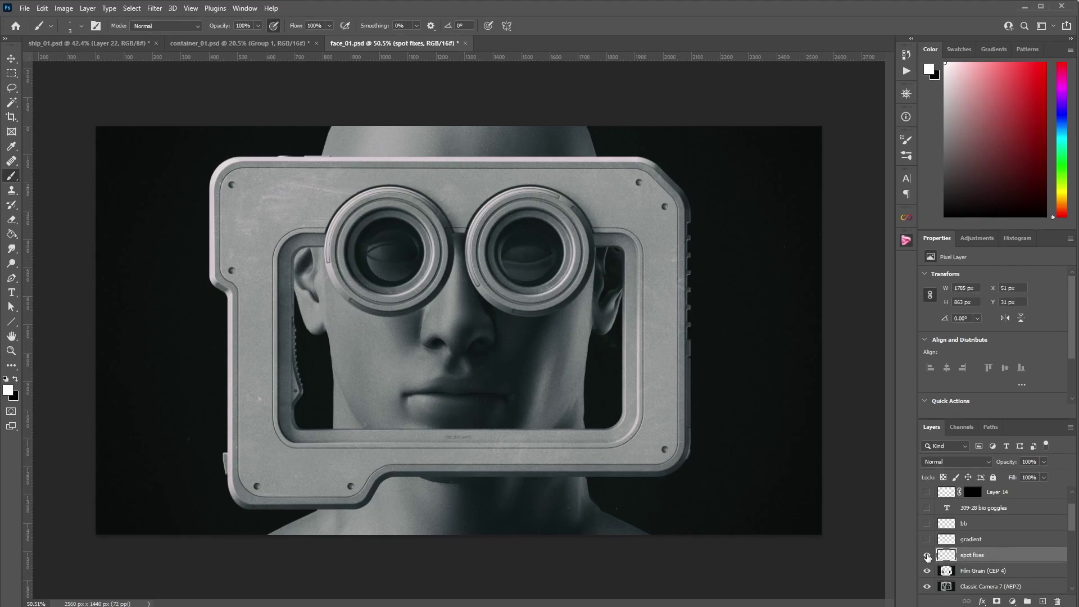
# Compare the goggles portrait in face_01.psd with the spot fixes layer hidden and shown
pyautogui.click(929, 555)
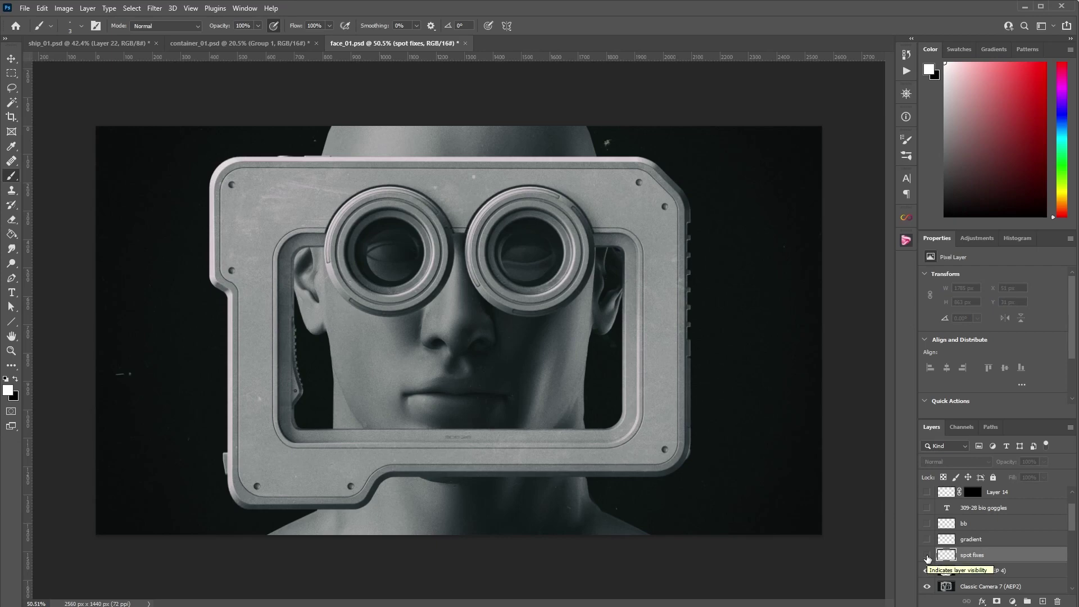
pyautogui.click(928, 556)
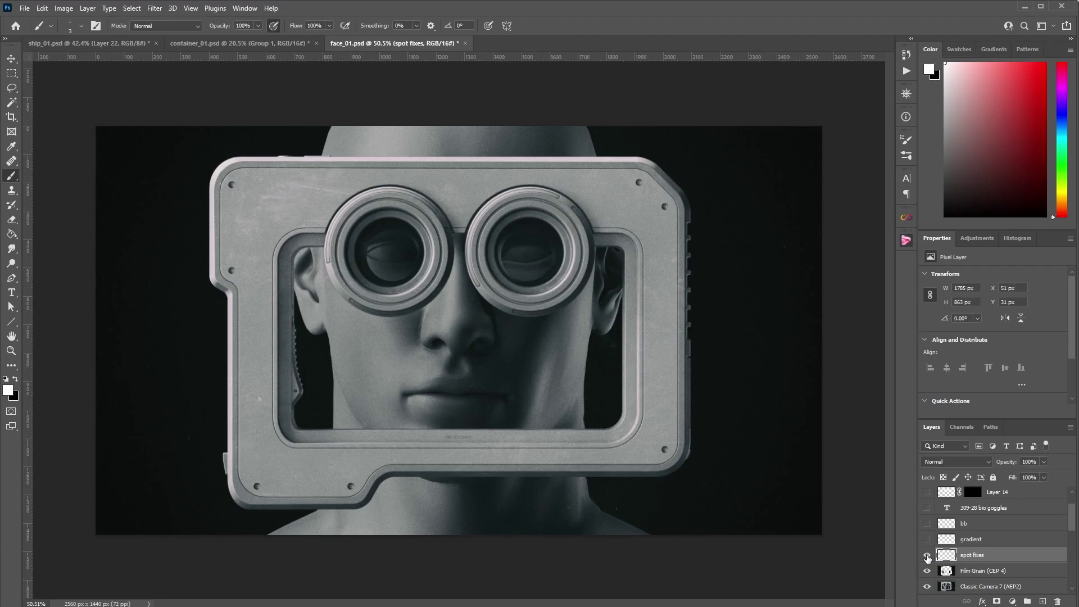
pyautogui.click(927, 556)
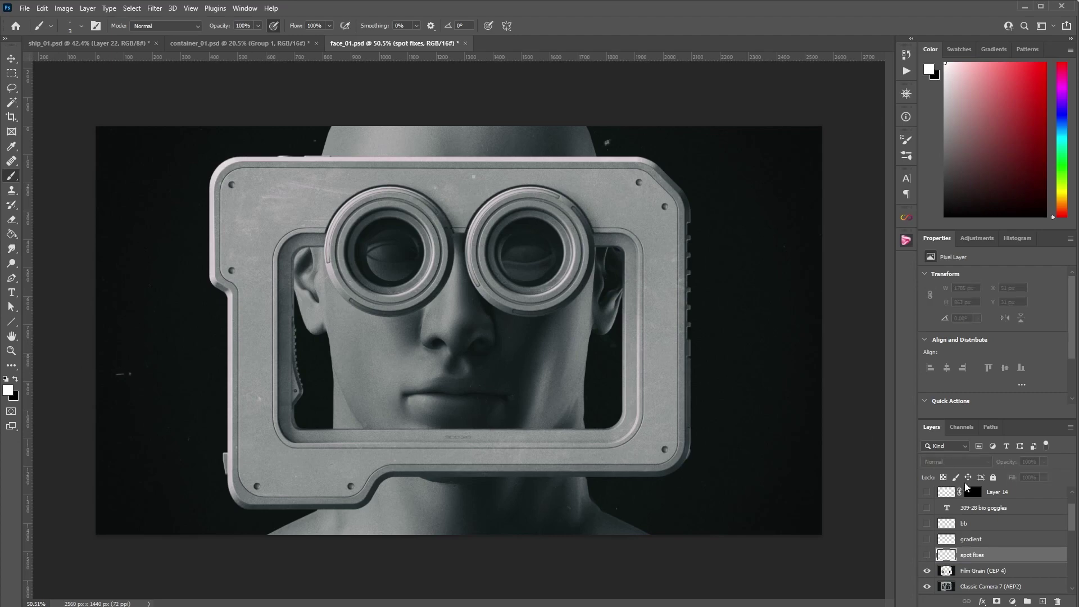
pyautogui.click(928, 555)
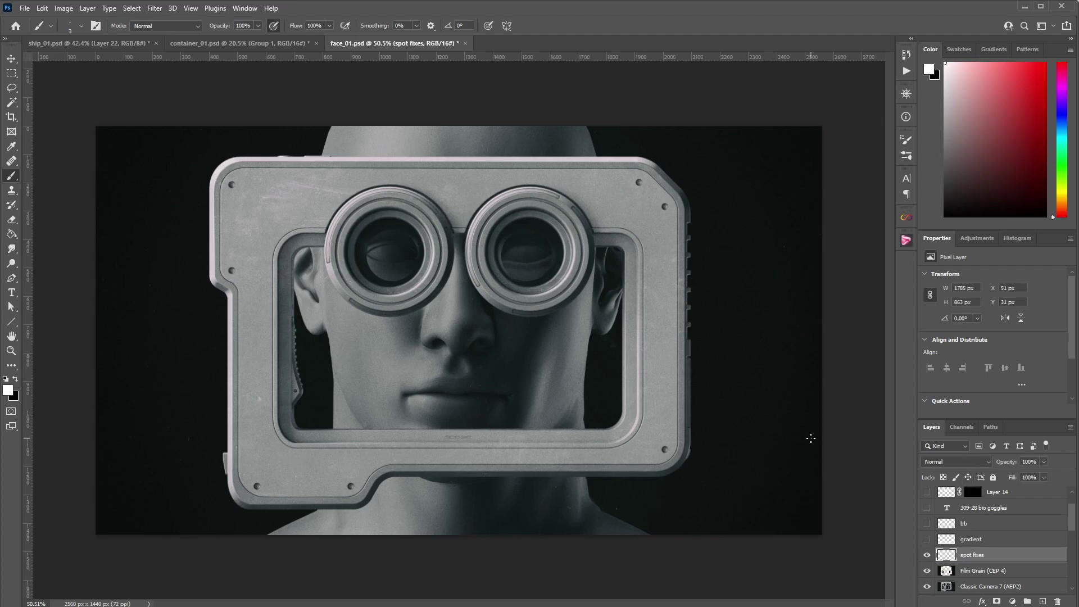